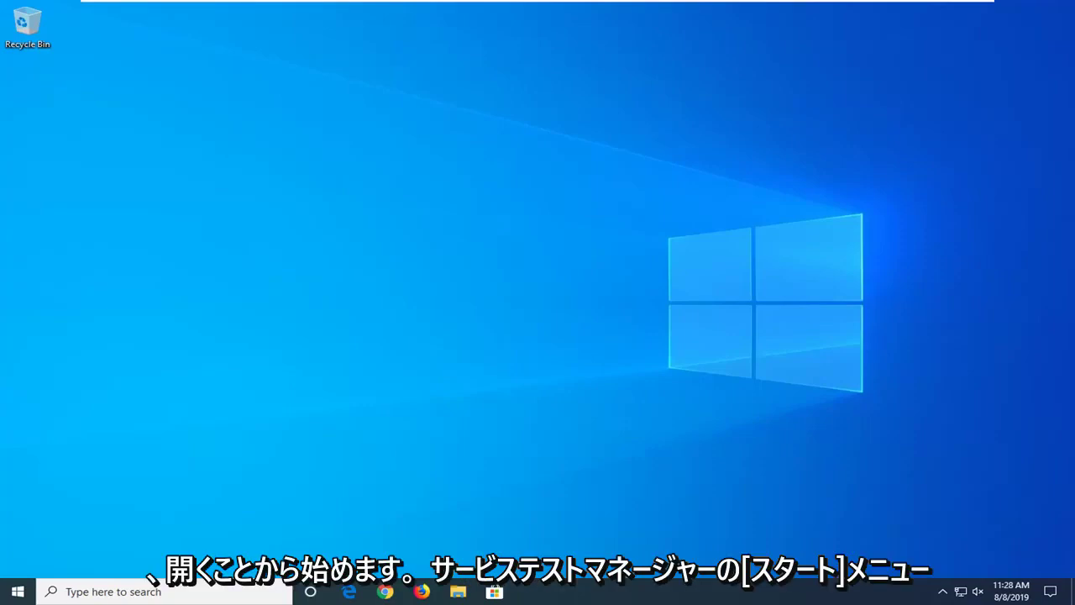
Search the Start menu for 'services' and launch the Services console.
click(17, 591)
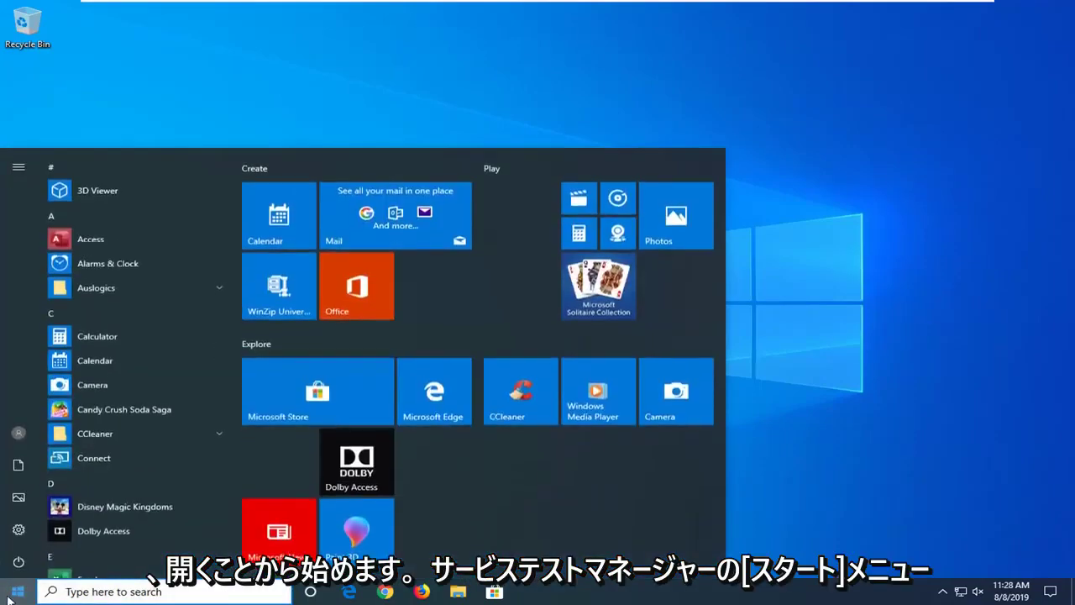
text(services)
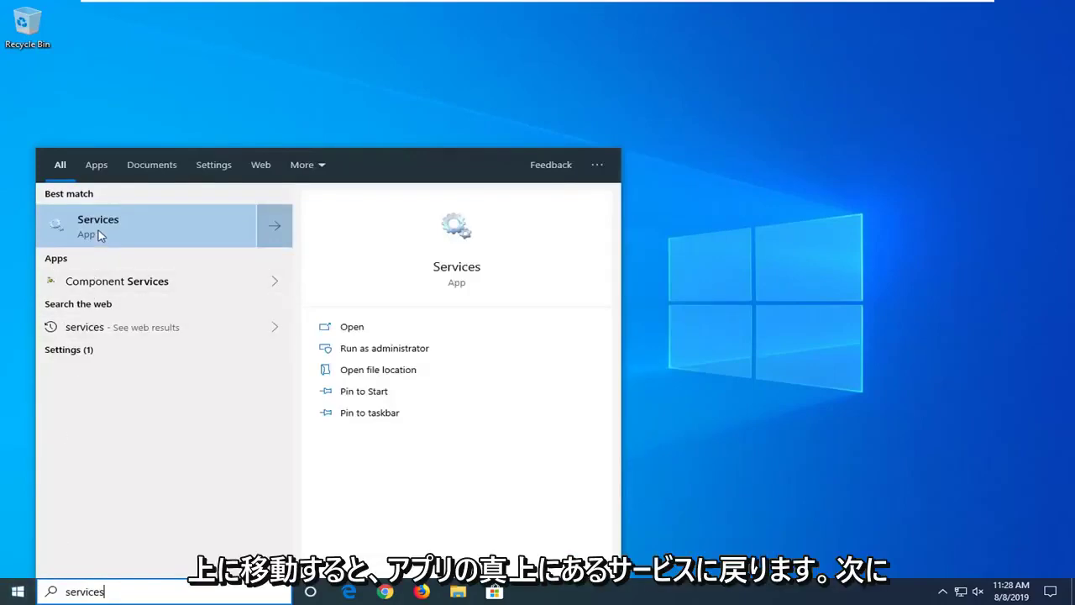
key(Escape)
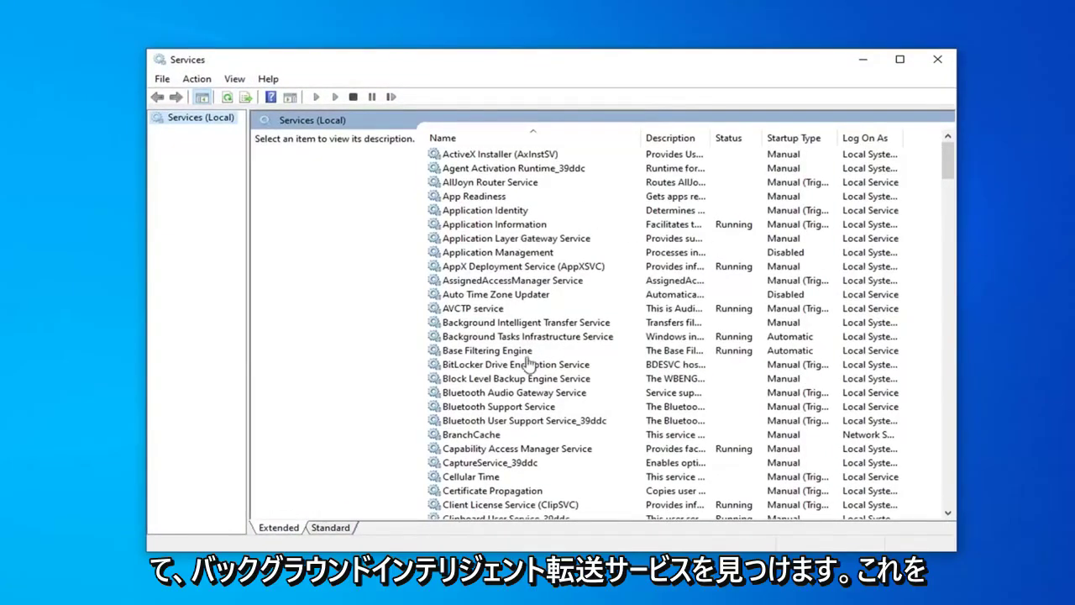
Set Background Intelligent Transfer Service to Automatic startup, start it, and confirm it logs on as Local System.
click(546, 324)
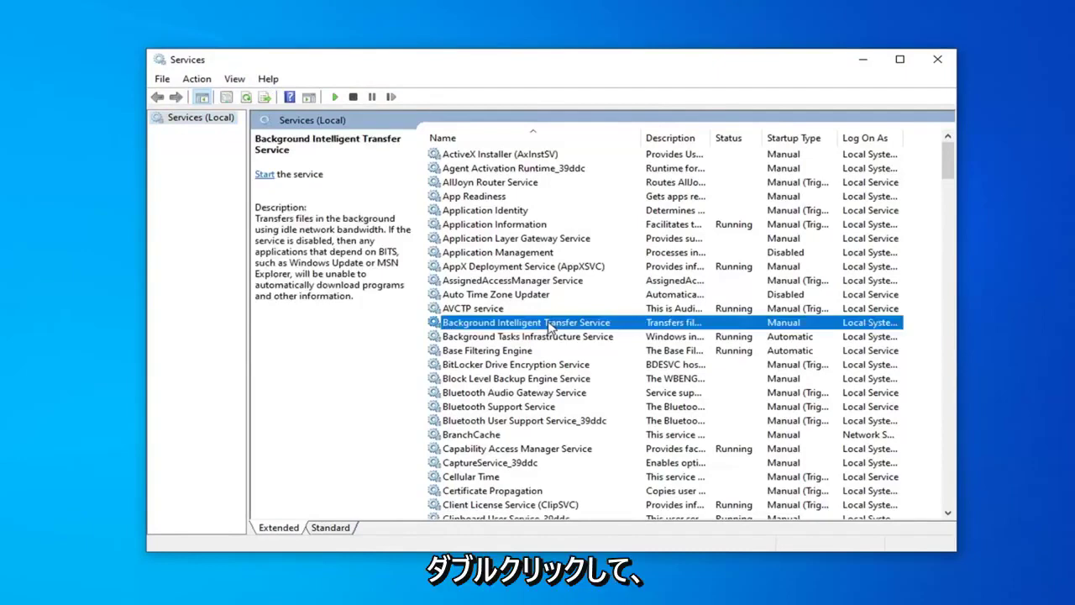
double_click(548, 326)
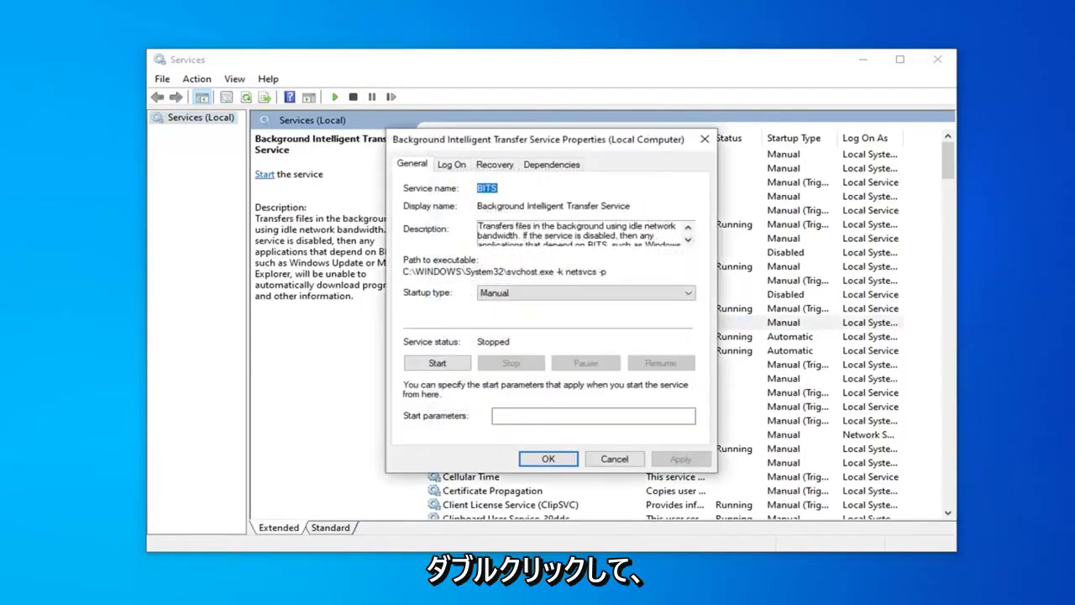
click(533, 297)
click(528, 315)
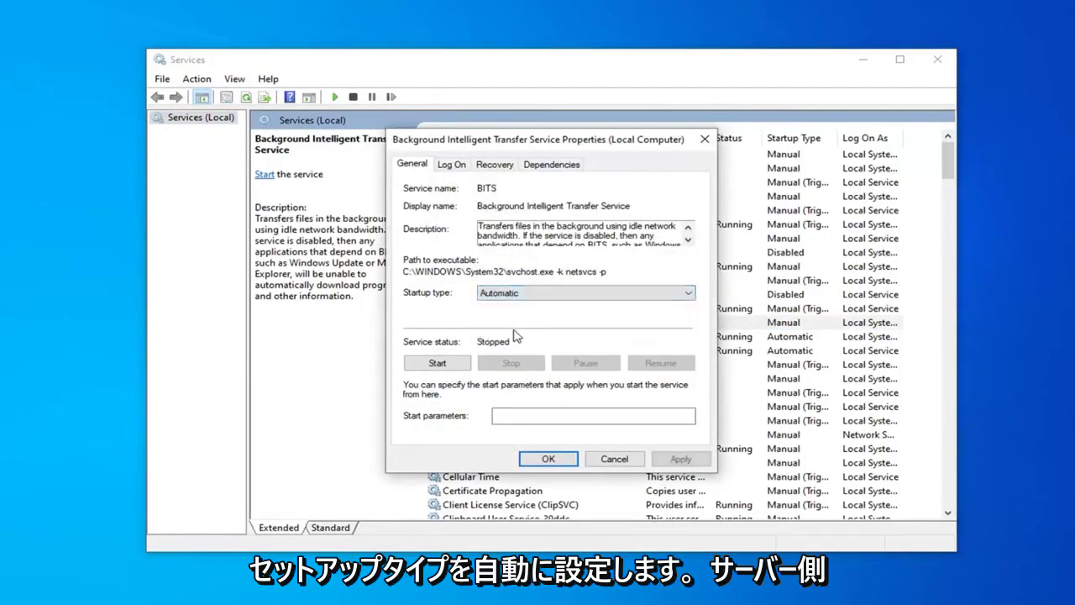
click(432, 363)
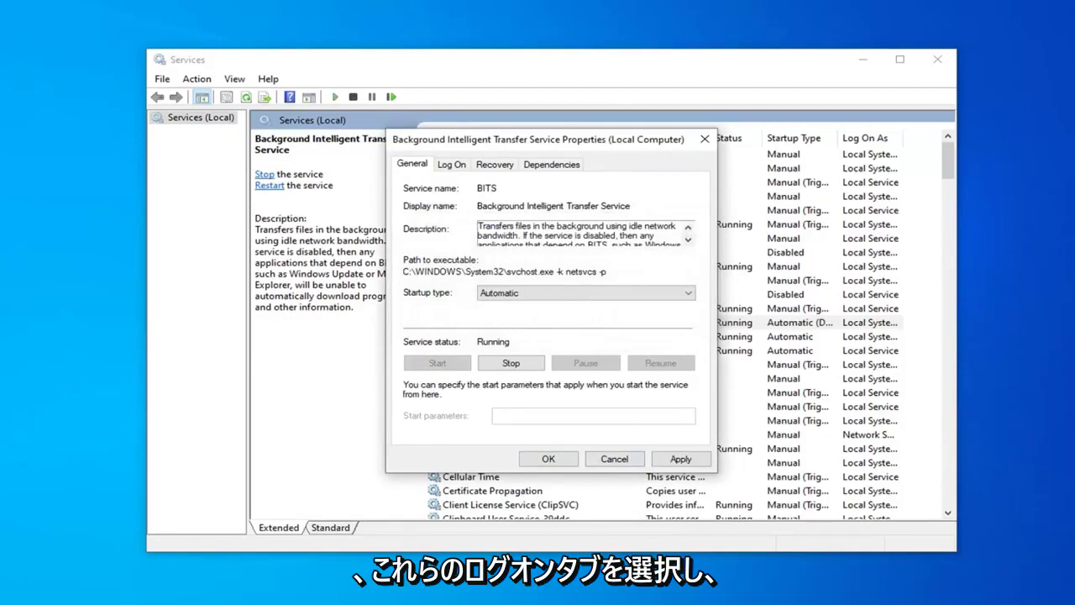
click(453, 168)
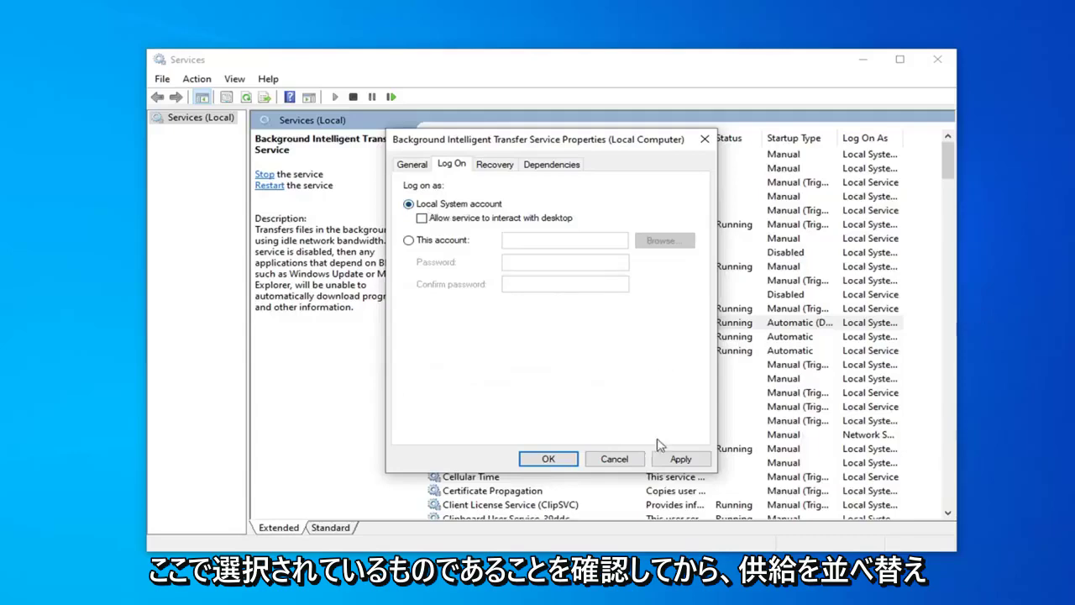
click(571, 461)
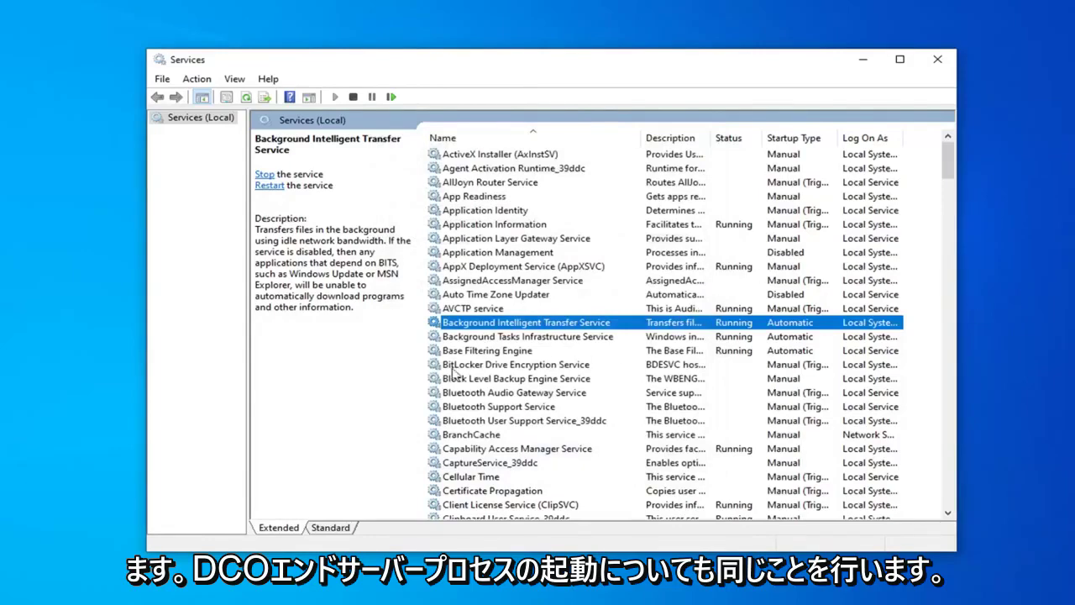
Check that DCOM Server Process Launcher is running, closing its properties without changes.
click(519, 409)
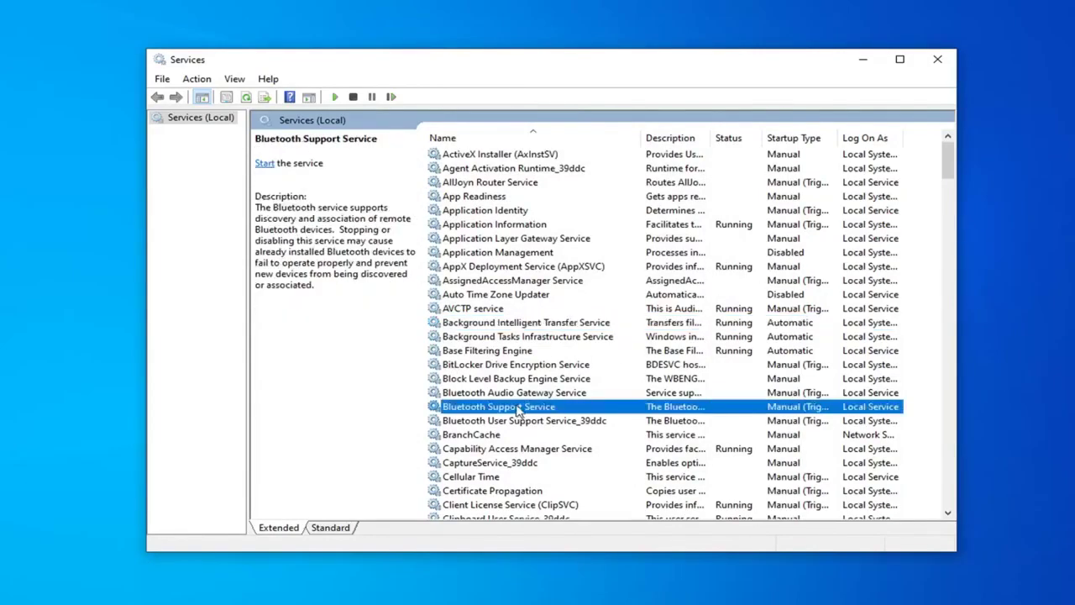
scroll(509, 412, down, 8)
click(464, 406)
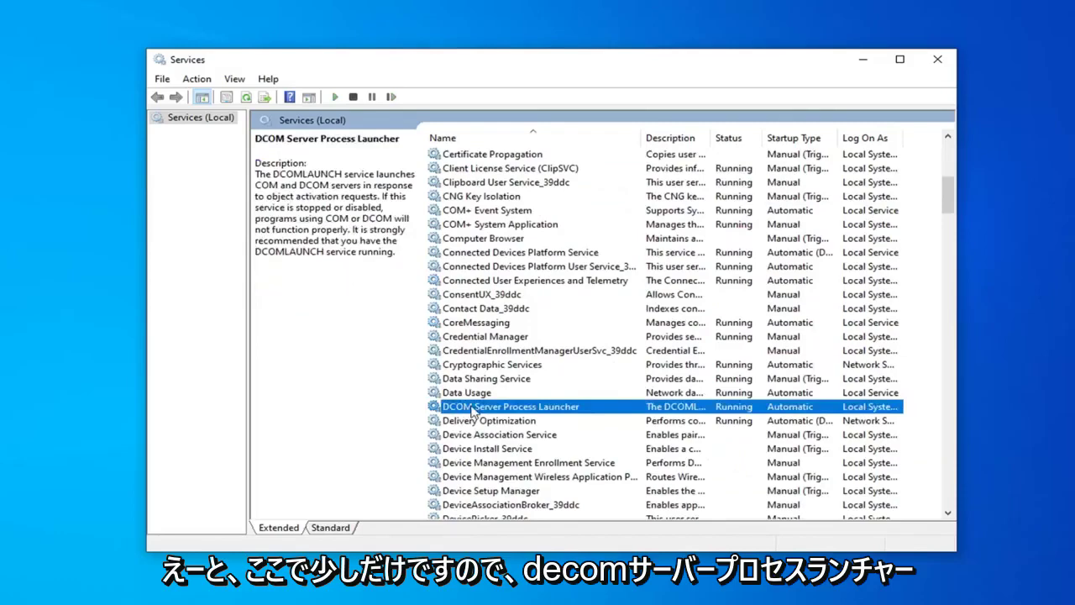
double_click(565, 409)
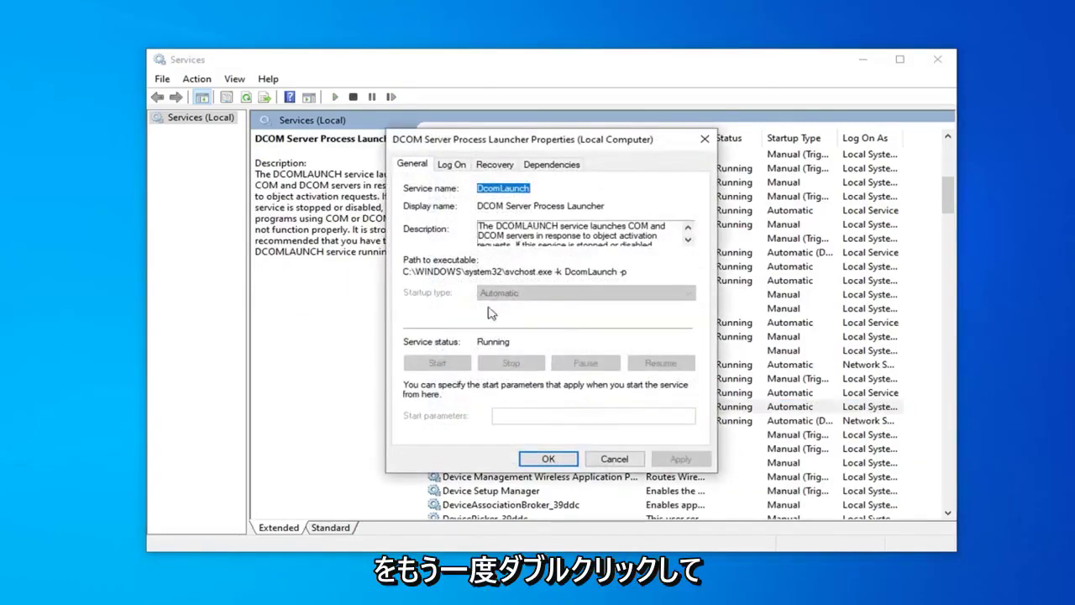
click(576, 463)
Confirm Remote Procedure Call (RPC) is Automatic and Running, then cancel its properties.
scroll(565, 381, down, 5)
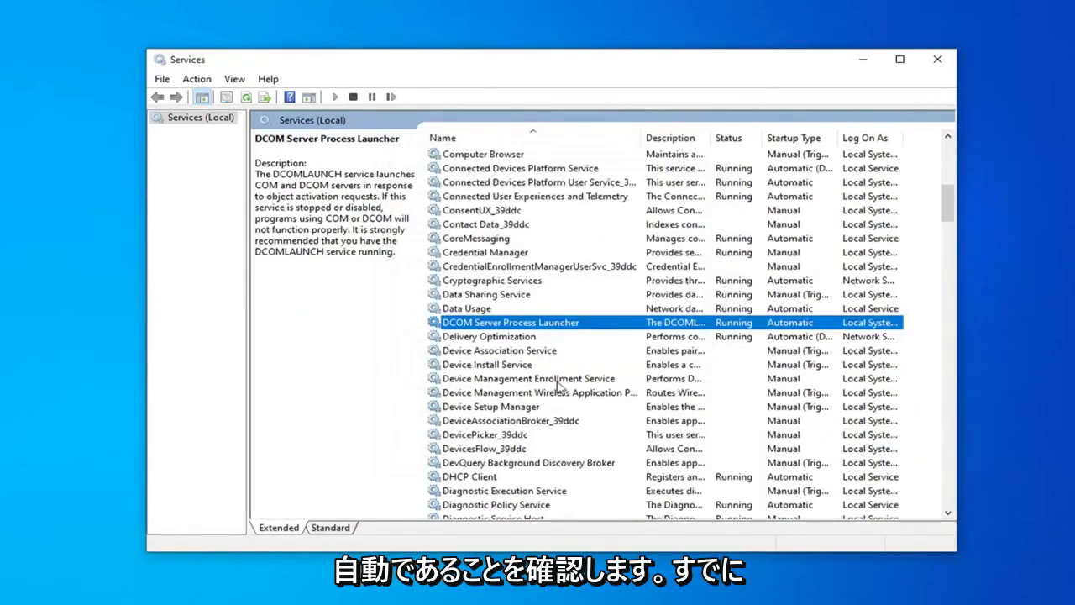
scroll(565, 381, down, 13)
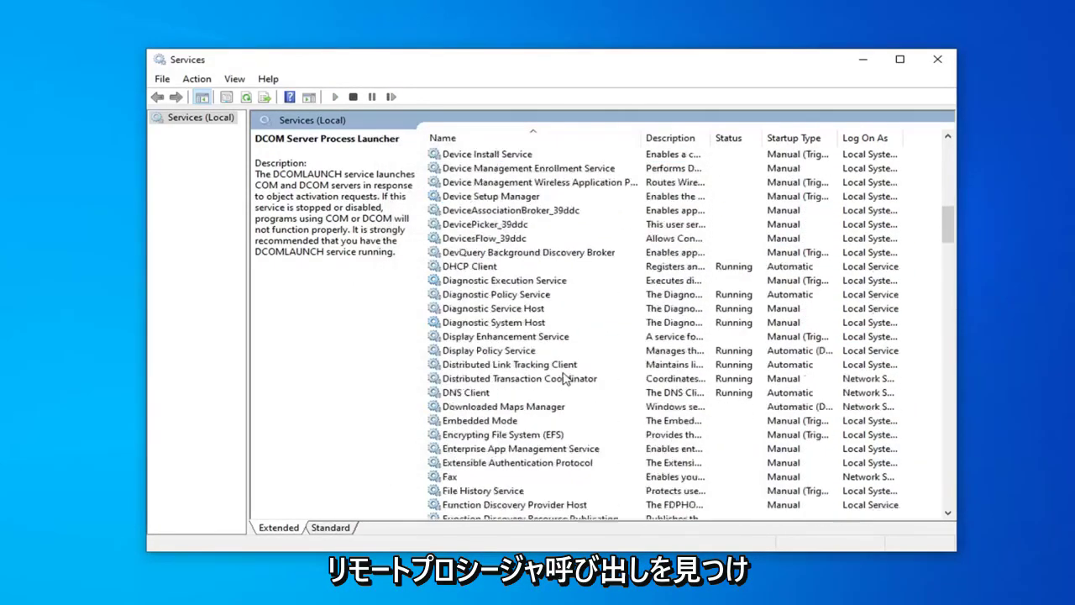
scroll(554, 385, down, 10)
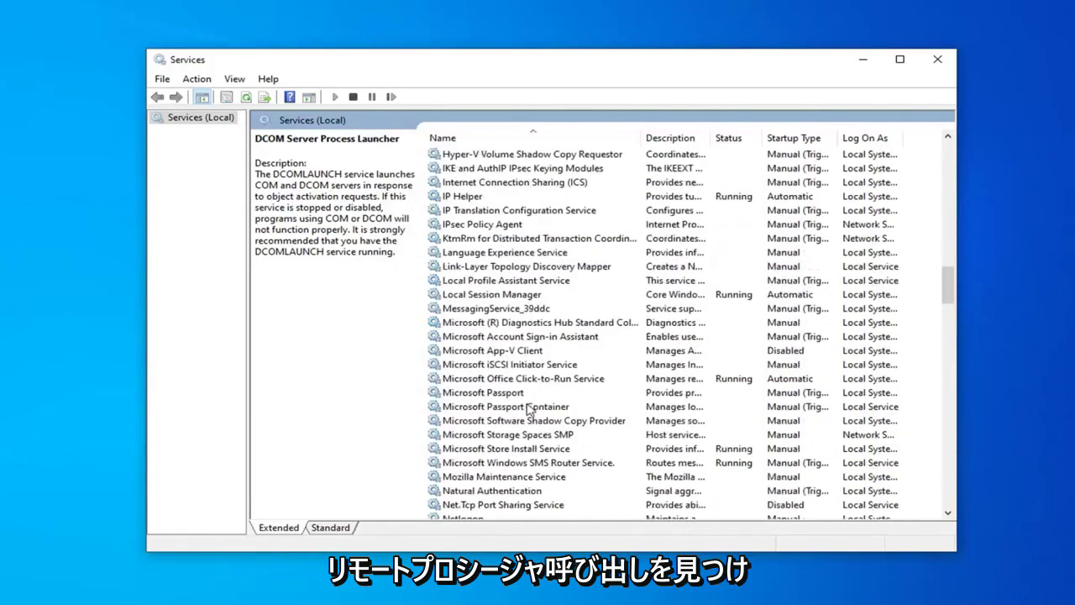
scroll(504, 433, down, 5)
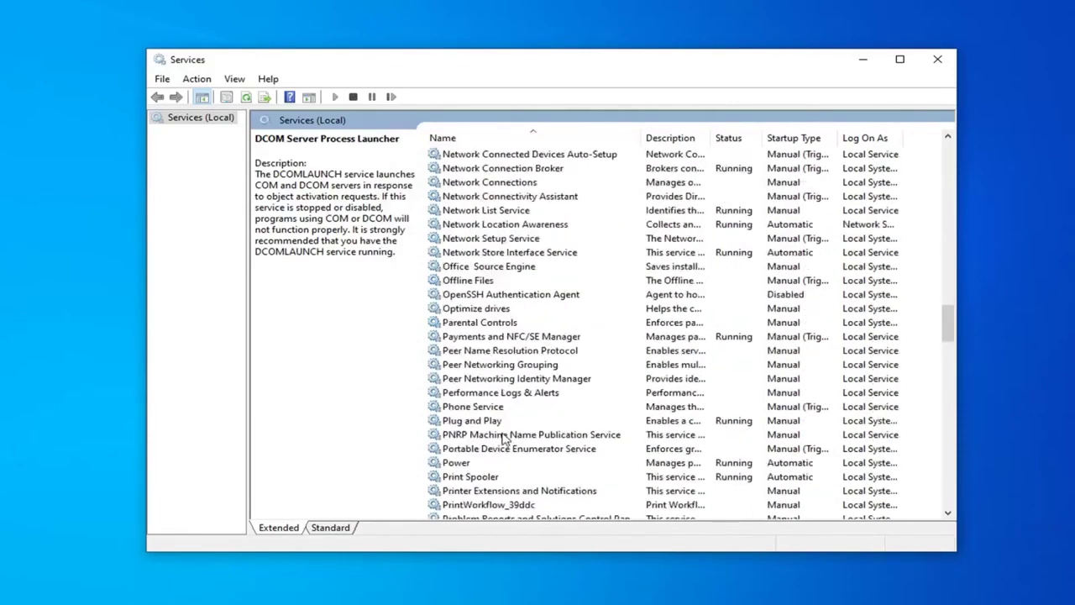
scroll(490, 462, down, 1)
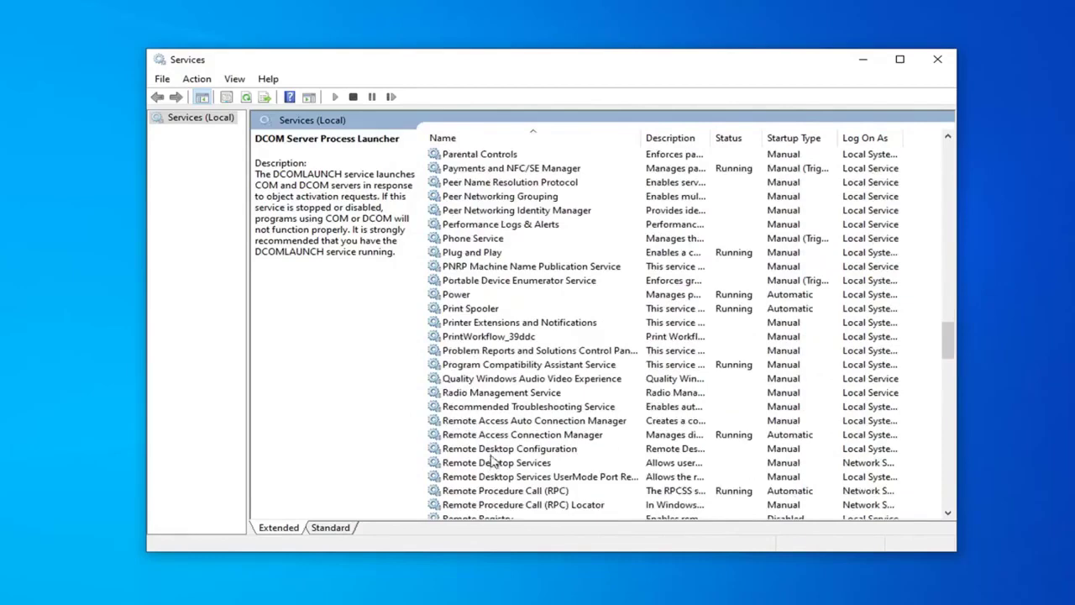
click(517, 492)
double_click(524, 493)
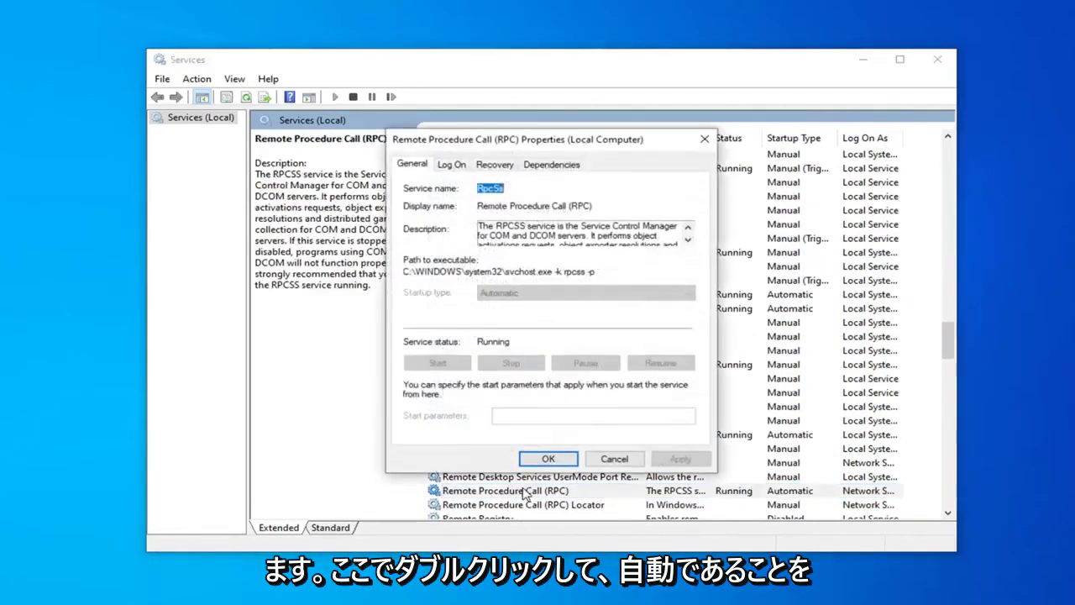
click(590, 462)
scroll(622, 298, down, 6)
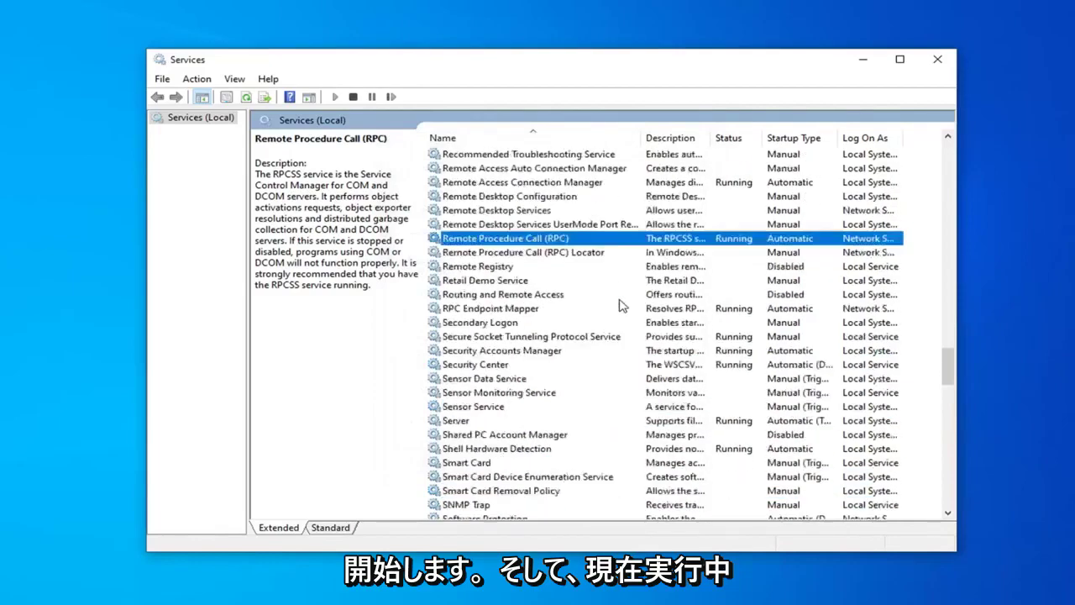
scroll(621, 305, down, 11)
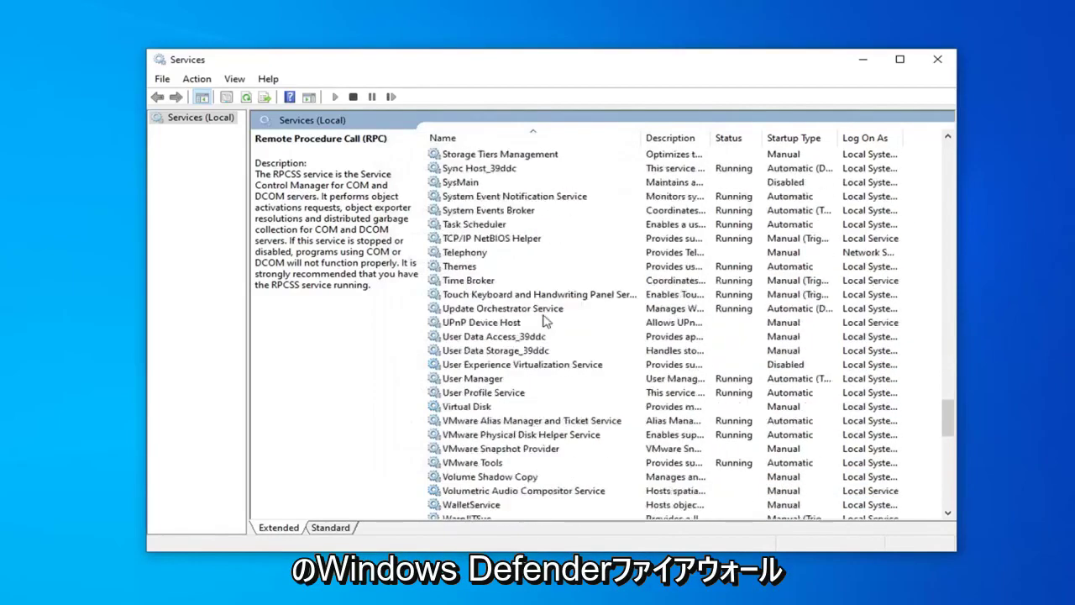
scroll(543, 321, down, 11)
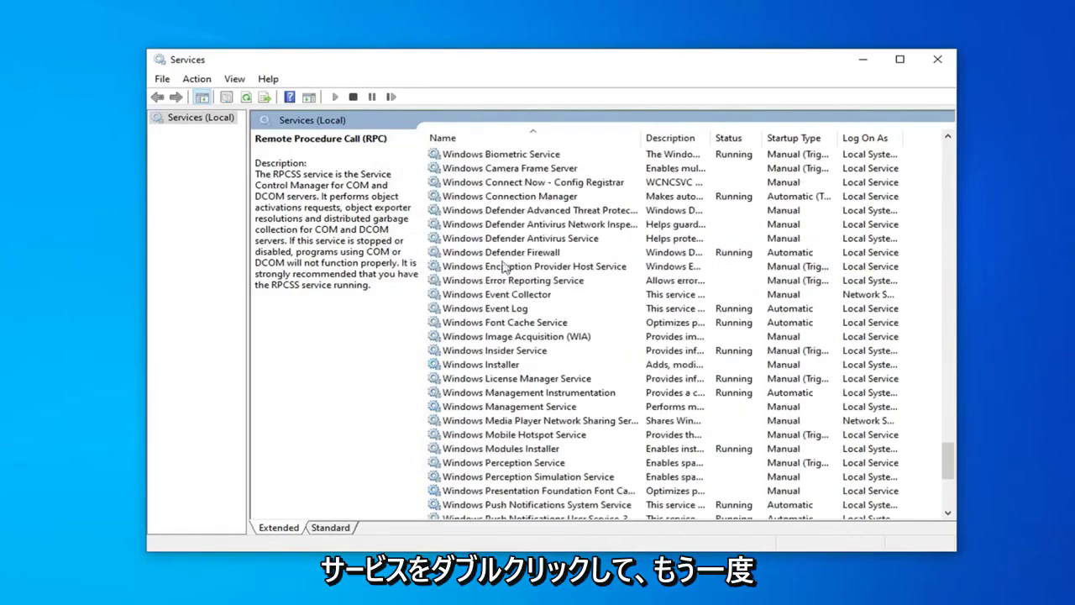
Confirm Windows Defender Firewall is Automatic and Running, closing its properties unchanged.
double_click(513, 252)
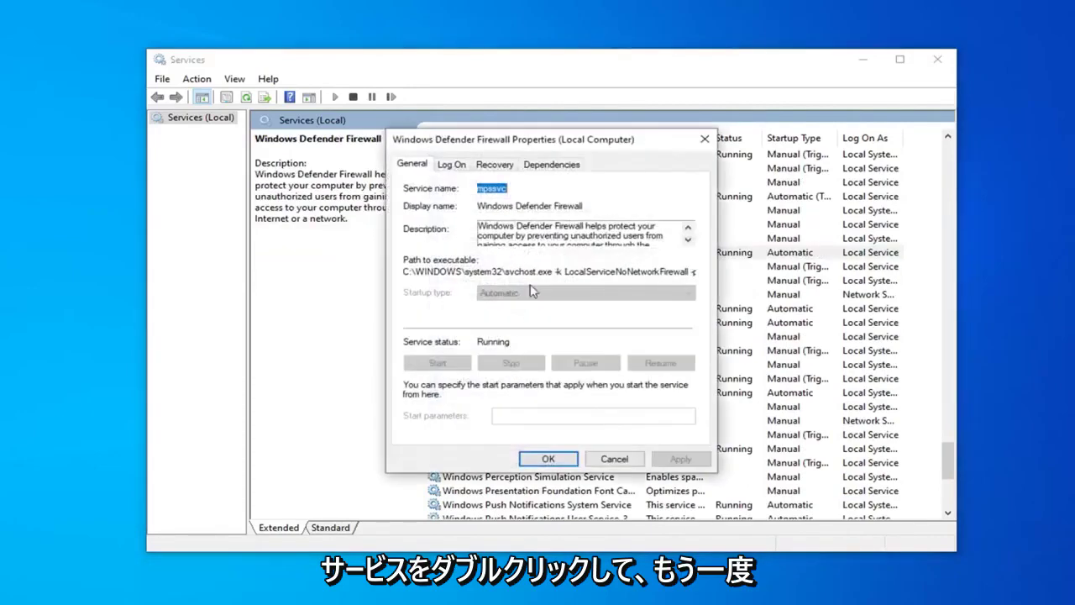
click(549, 458)
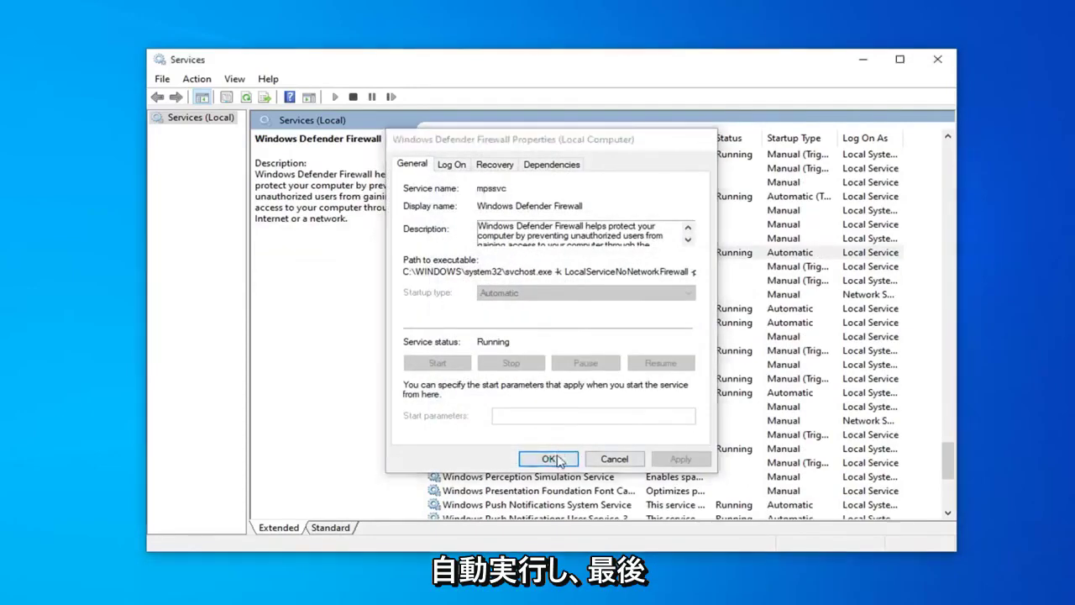
scroll(563, 379, down, 6)
scroll(565, 379, down, 1)
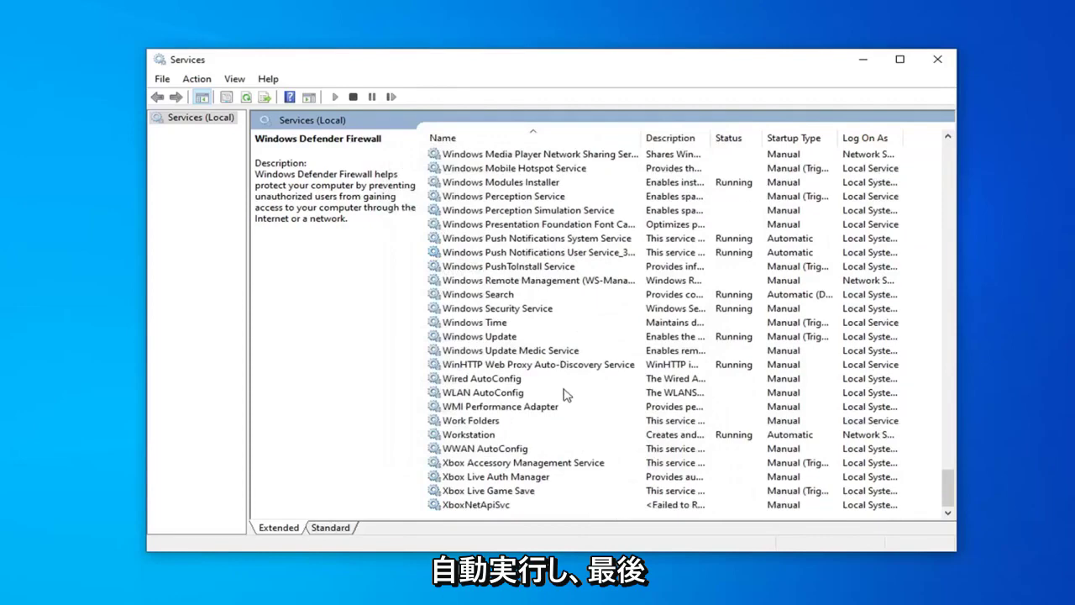
Set the Windows Update service startup type to Automatic and apply it.
double_click(478, 337)
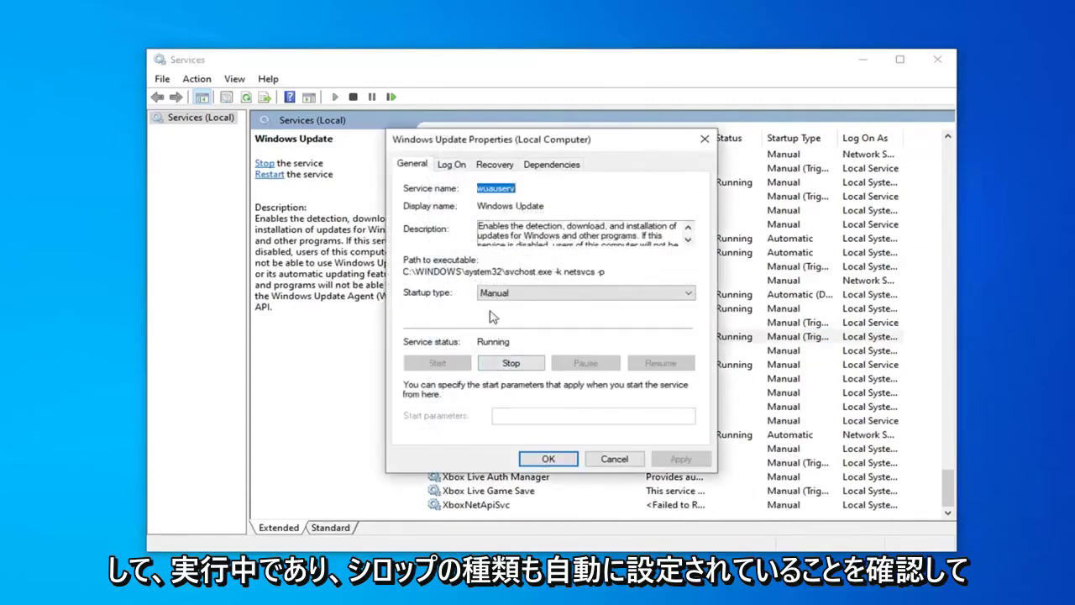
click(499, 294)
click(504, 319)
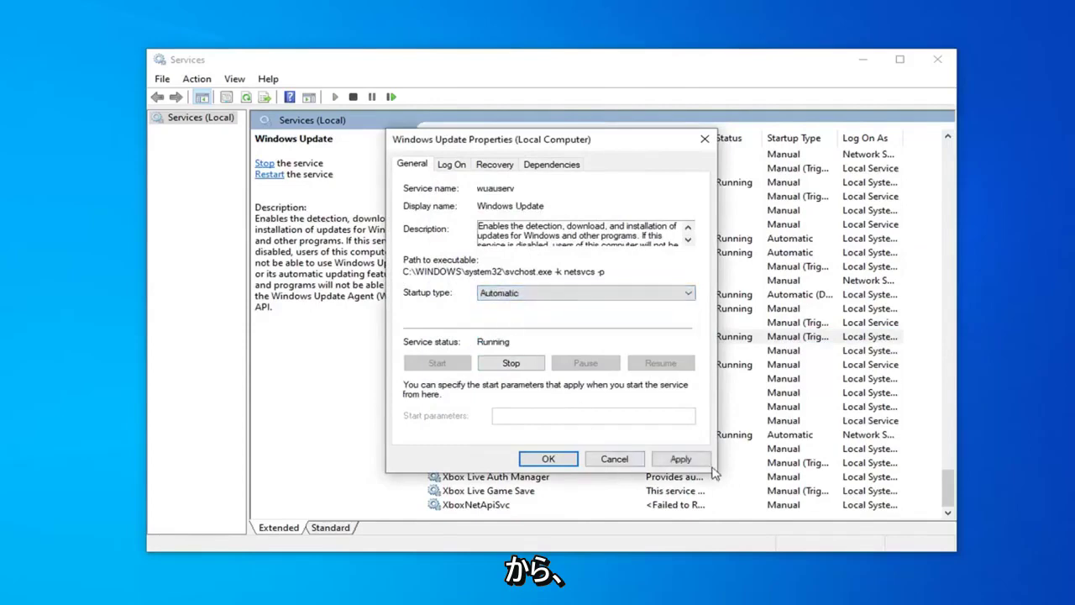
click(681, 459)
click(547, 459)
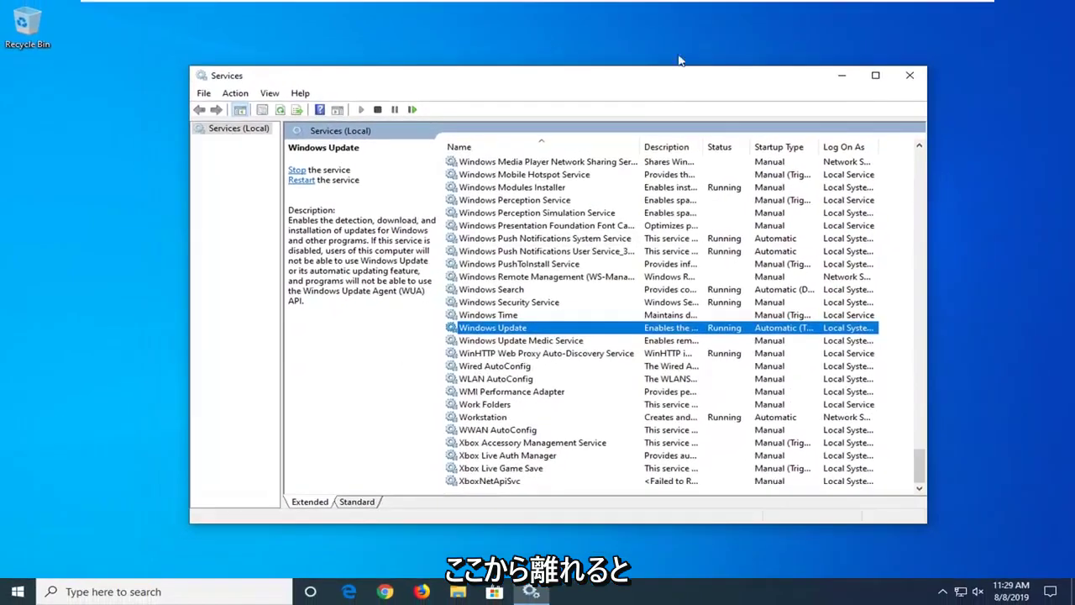
Close Services and open the Troubleshoot settings page via a Start search for 'troubleshoot'.
click(909, 76)
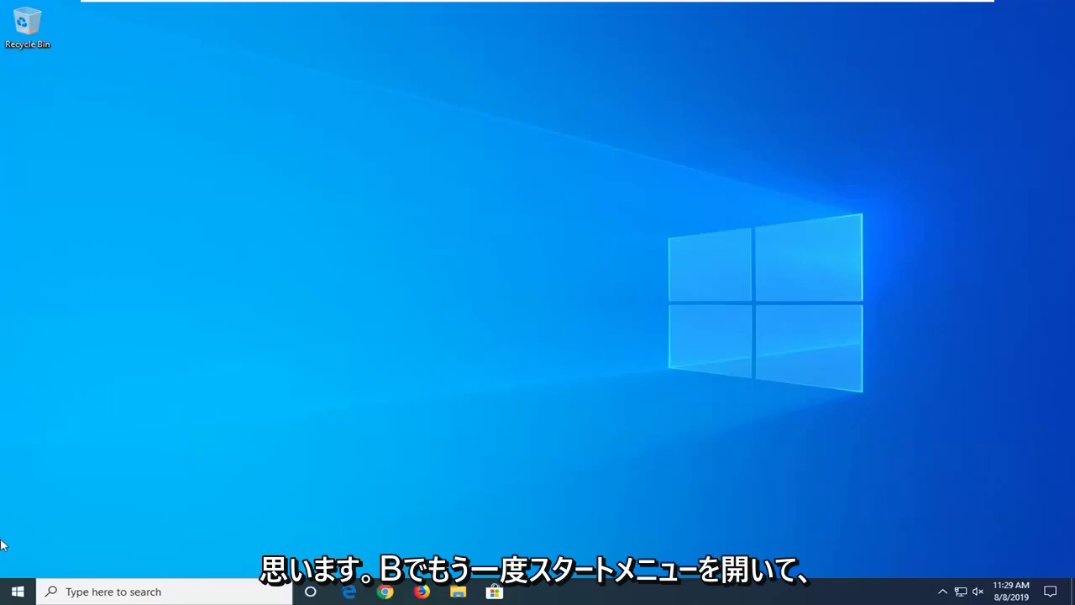
click(7, 596)
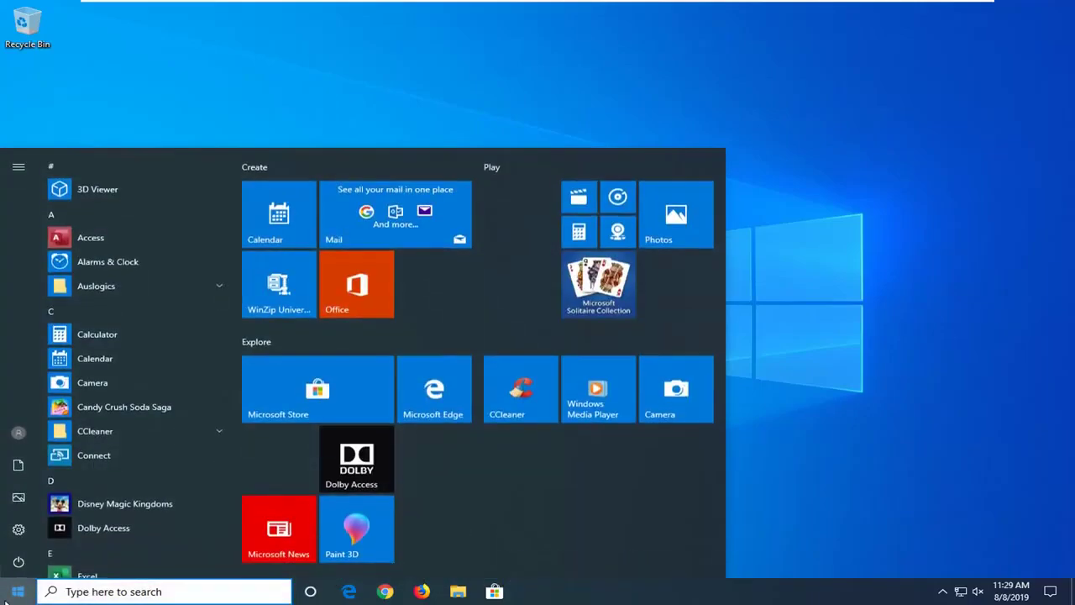
text(troubl)
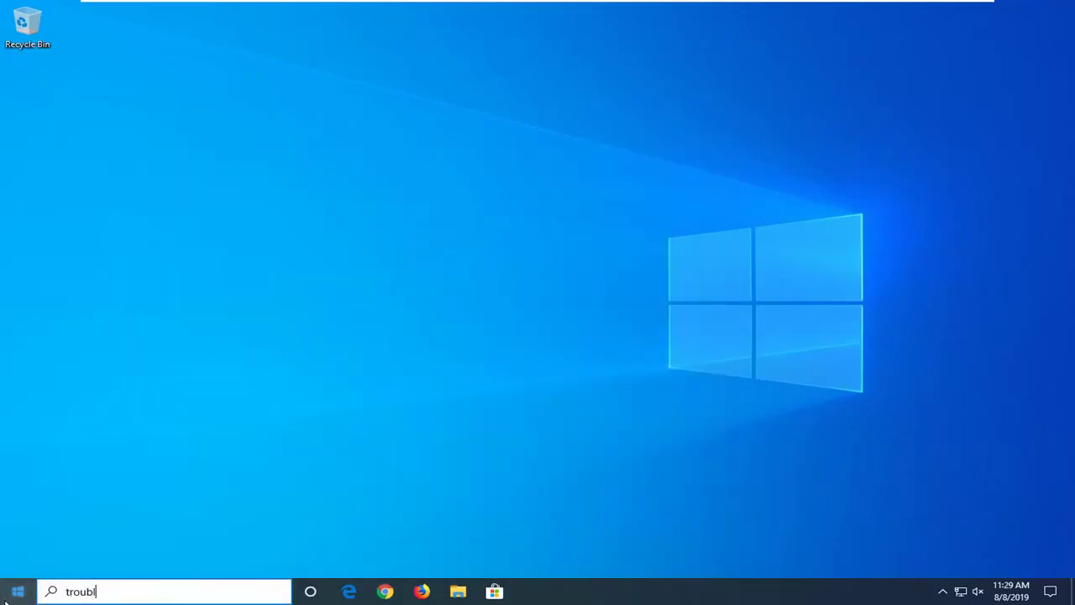
text(eshoot)
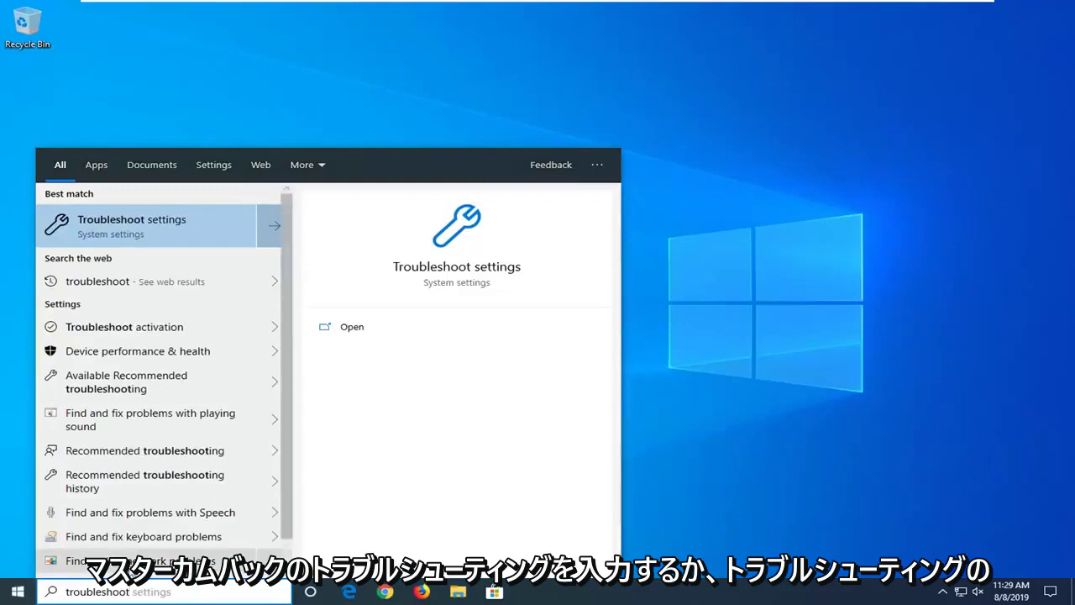
click(144, 224)
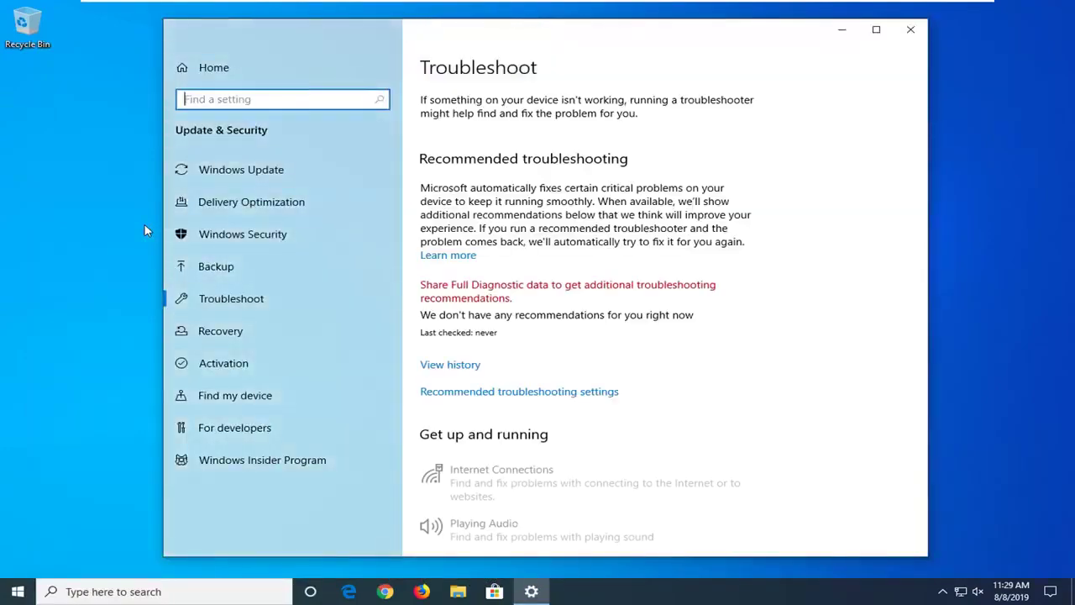
Run the Windows Update troubleshooter listed under Get up and running.
scroll(647, 308, down, 4)
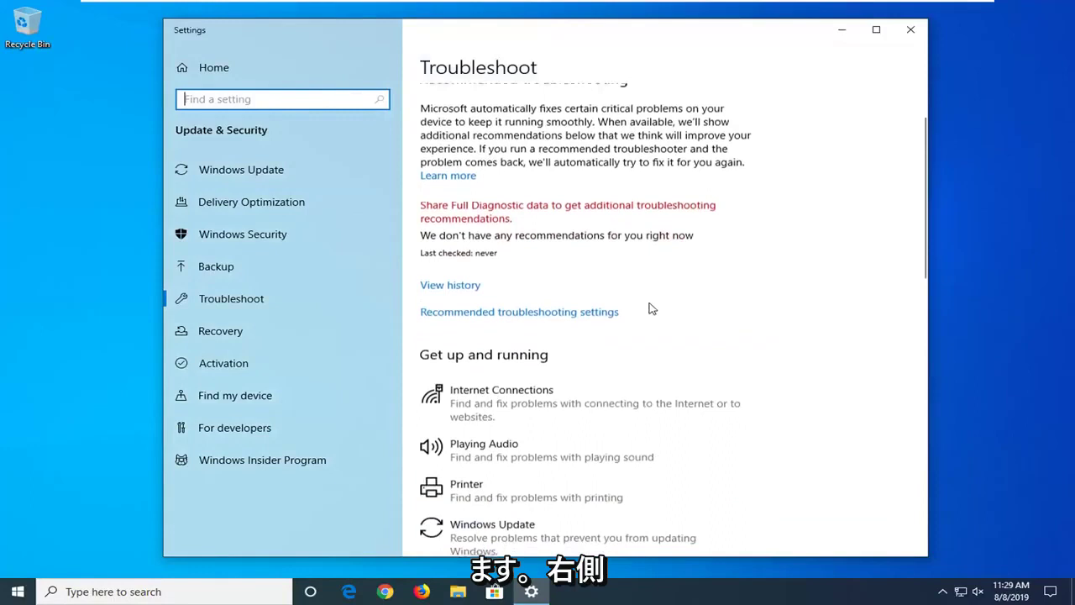
scroll(532, 294, down, 2)
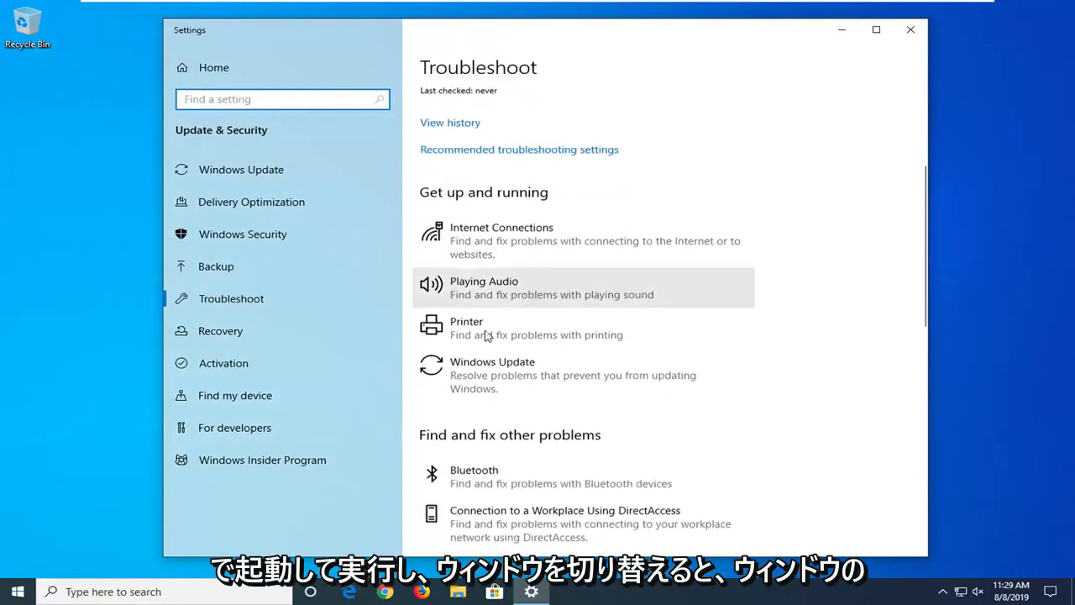
click(475, 385)
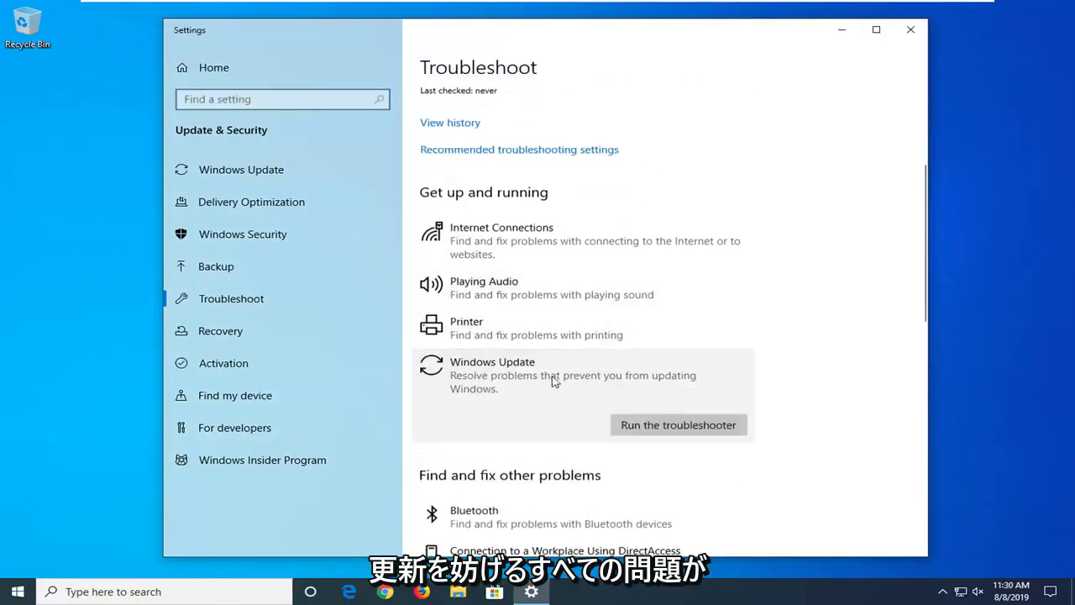
click(660, 425)
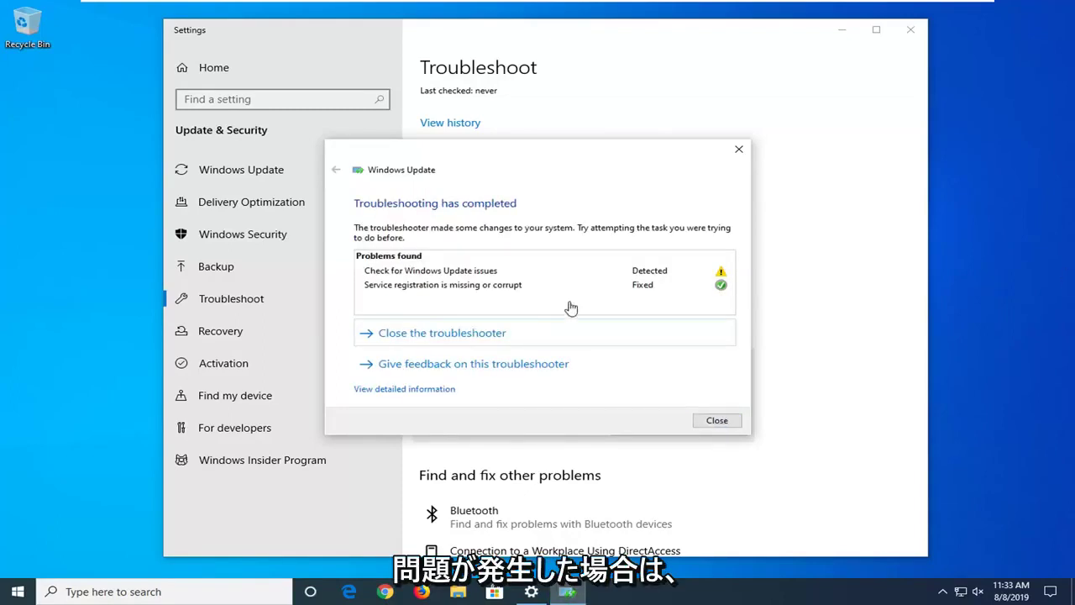
Close the finished Windows Update troubleshooter and the Settings window.
click(717, 420)
click(913, 32)
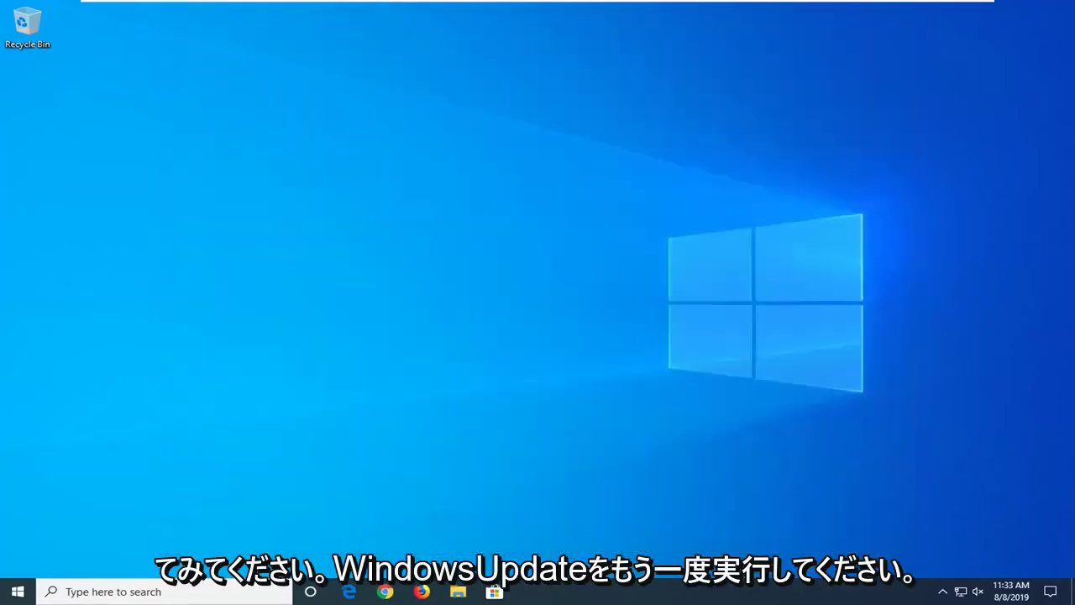